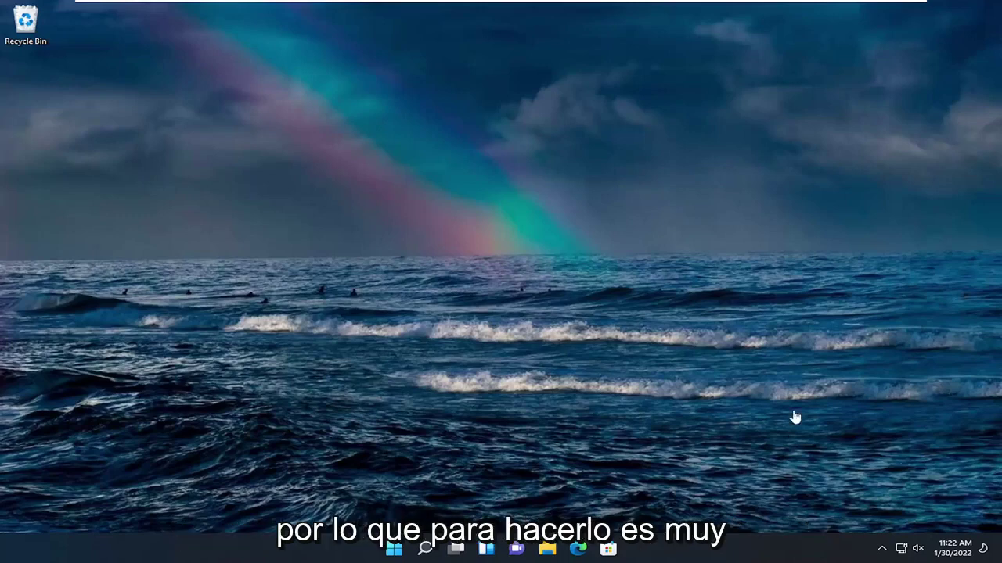
Search Windows for 'group poli' and launch Edit group policy.
left_click(425, 549)
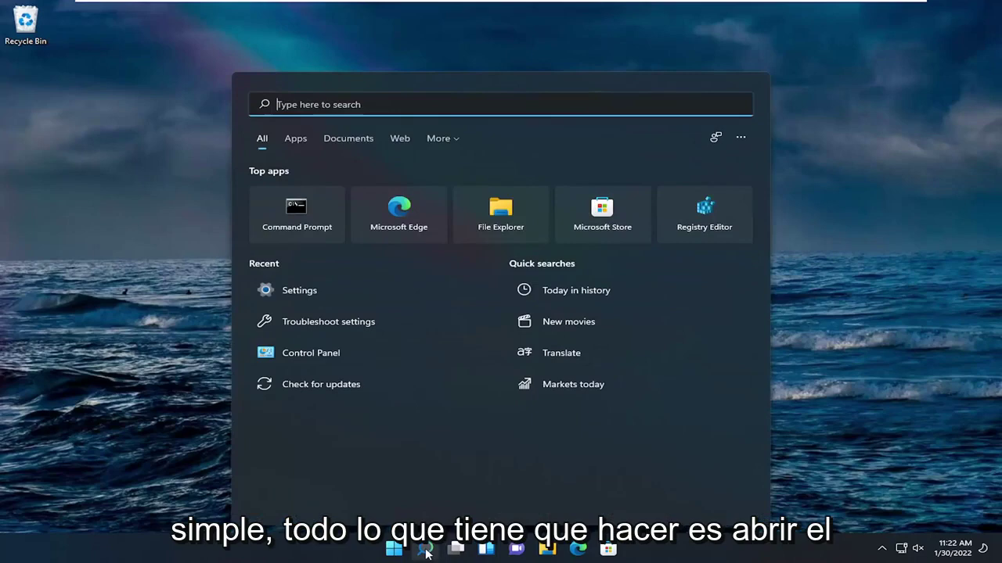
type("gr")
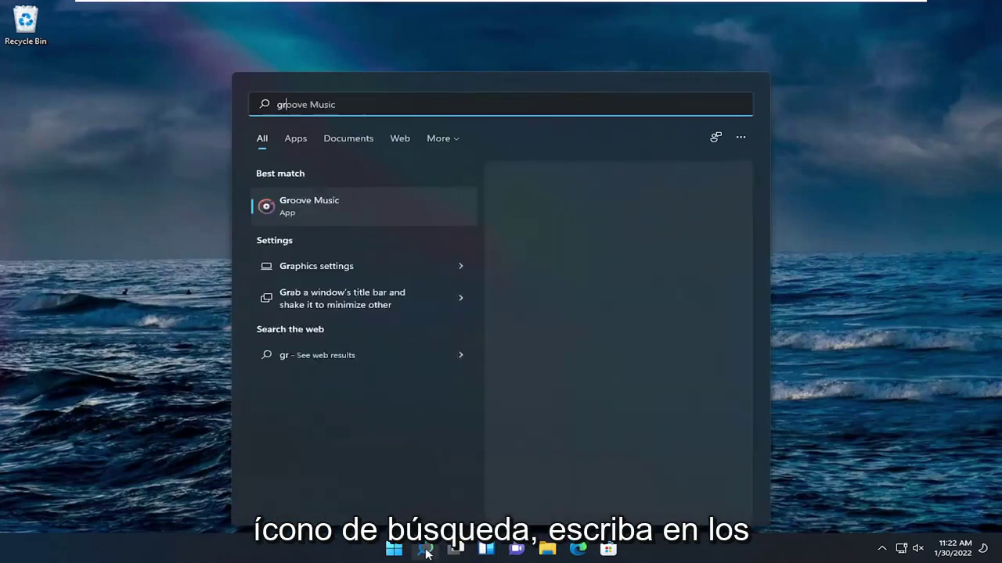
type("oup poli")
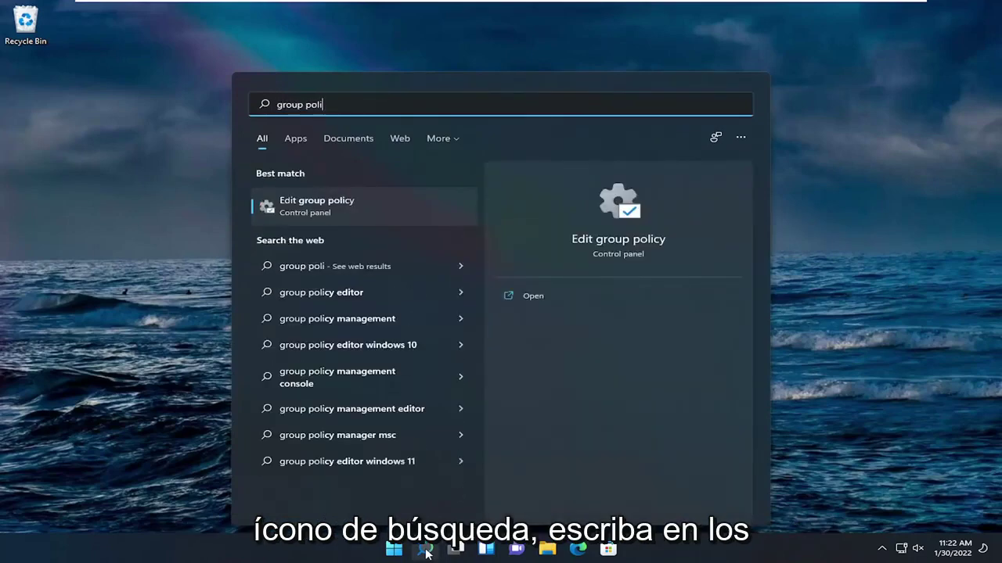
left_click(328, 203)
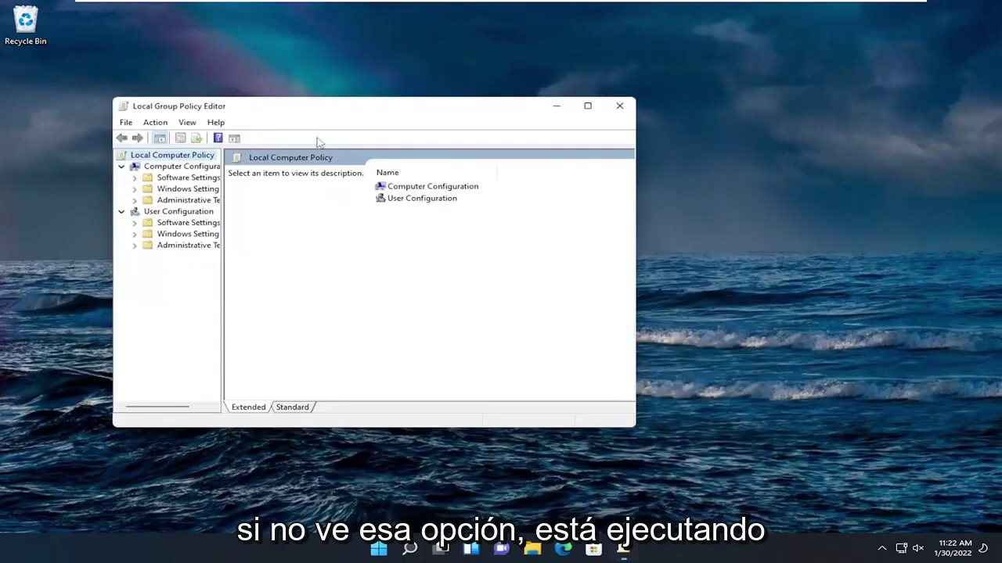
Enlarge the editor and open User Configuration > Administrative Templates > Start Menu and Taskbar.
left_click_drag(316, 112, 415, 62)
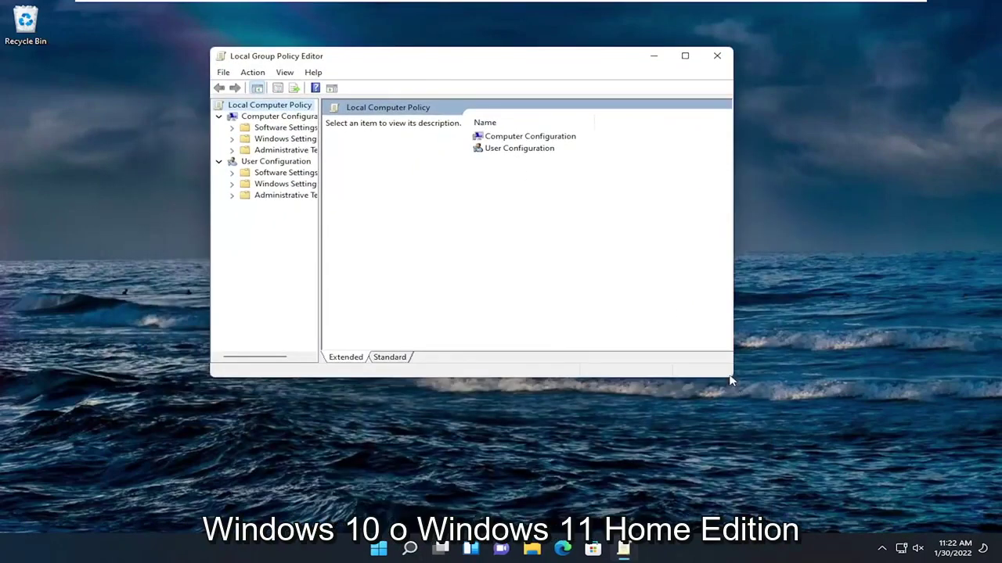
left_click_drag(733, 377, 813, 489)
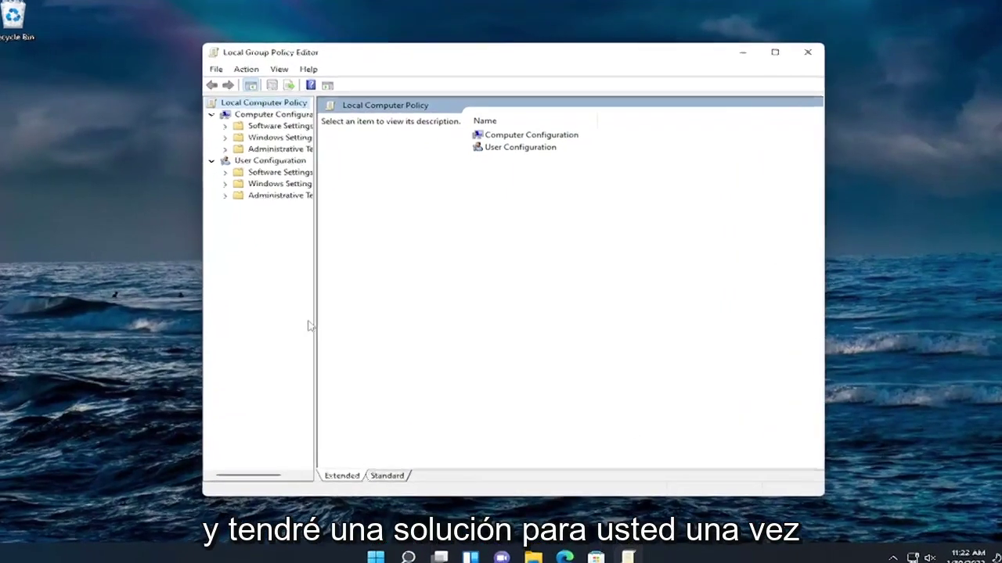
left_click_drag(318, 328, 389, 325)
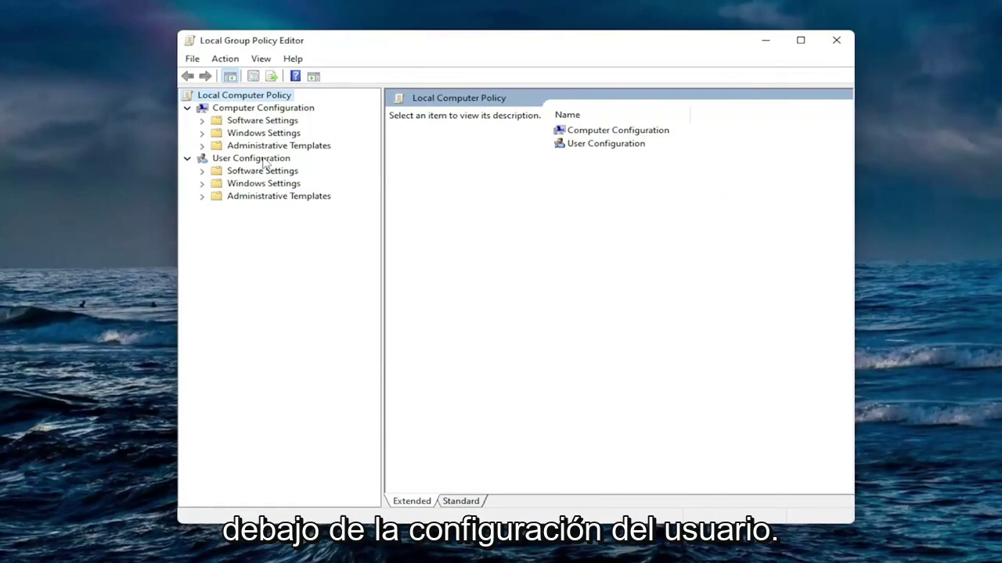
double_click(275, 197)
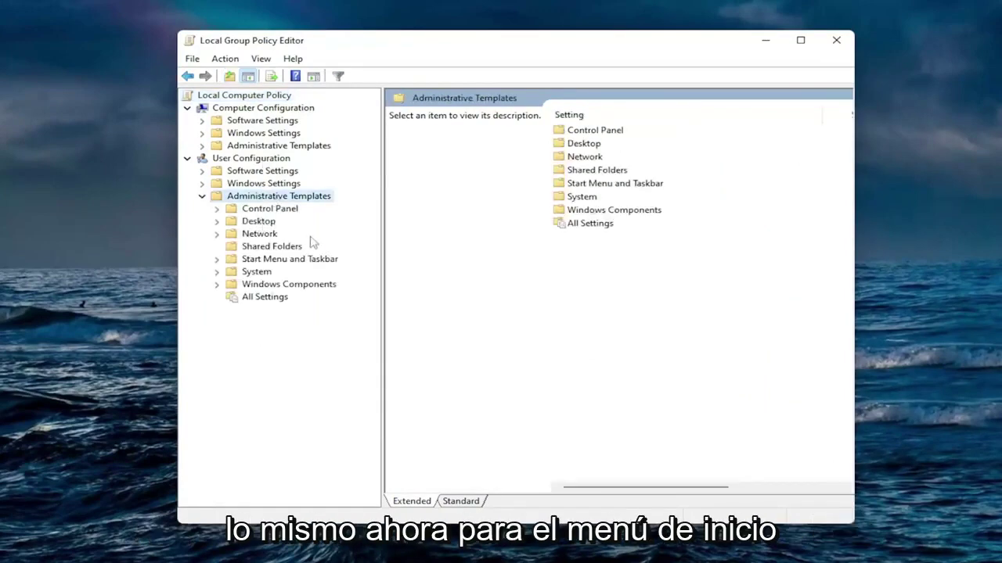
left_click(273, 262)
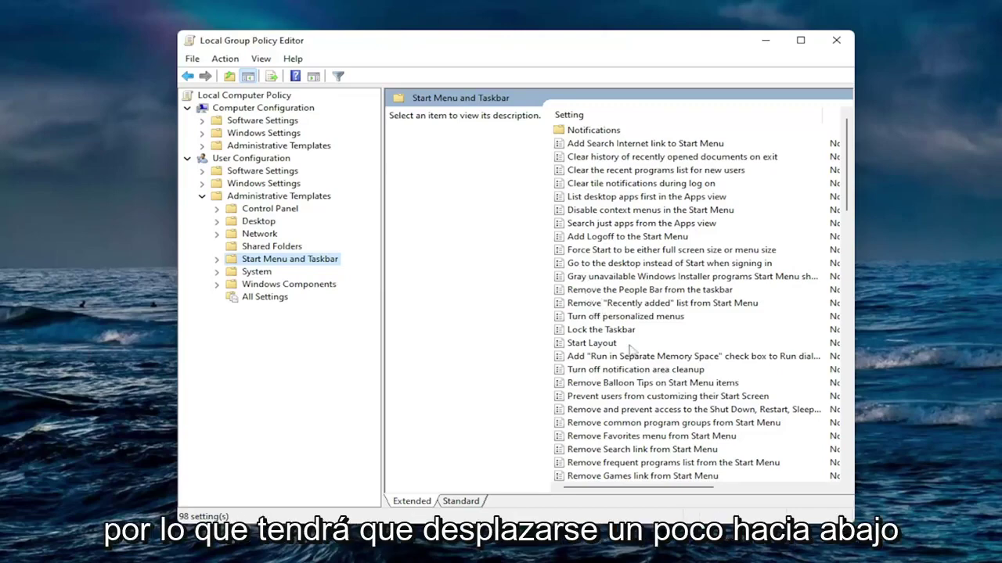
Scroll to the Remove Clock from the system notification area policy and view its description.
scroll(630, 348, "down", 3)
scroll(628, 348, "down", 2)
scroll(630, 349, "down", 2)
scroll(622, 352, "down", 2)
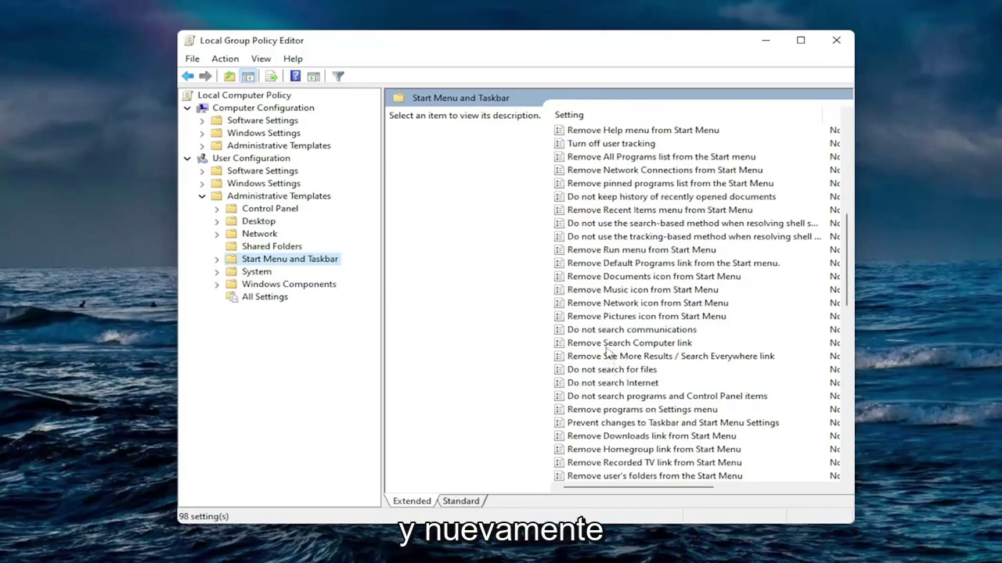
scroll(607, 351, "down", 1)
scroll(607, 350, "down", 1)
left_click(612, 436)
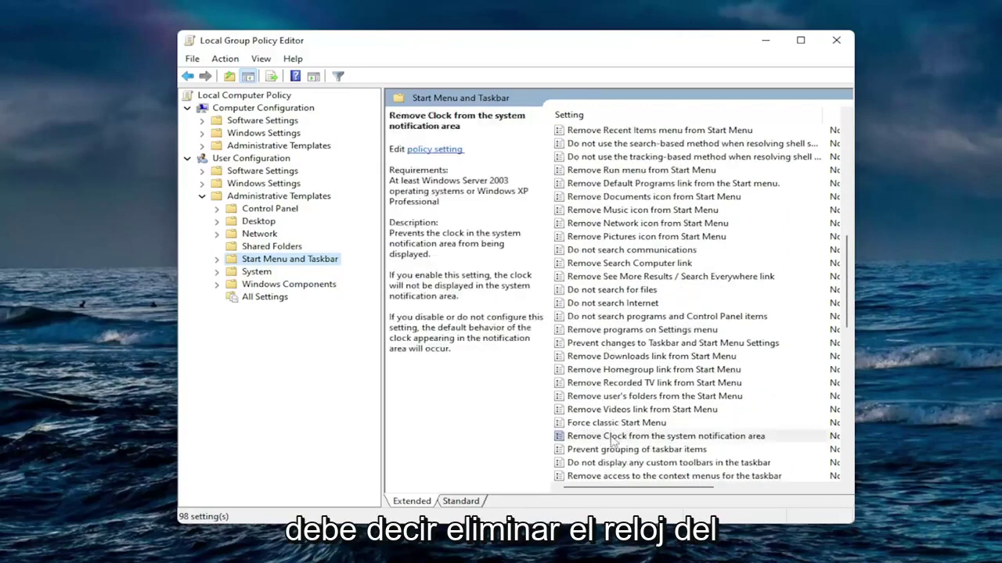
scroll(626, 360, "down", 2)
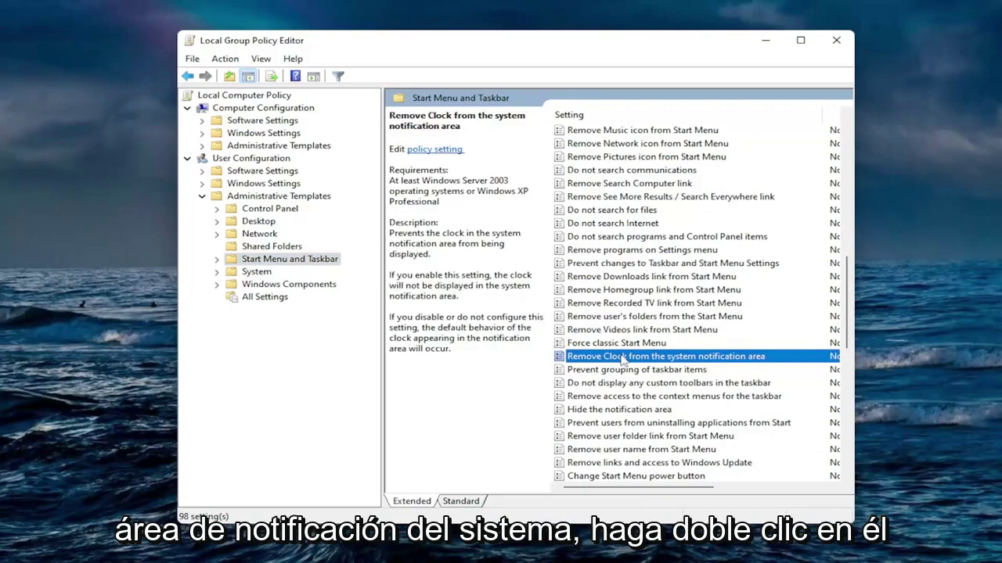
Set Remove Clock from the system notification area to Enabled and apply it.
double_click(622, 356)
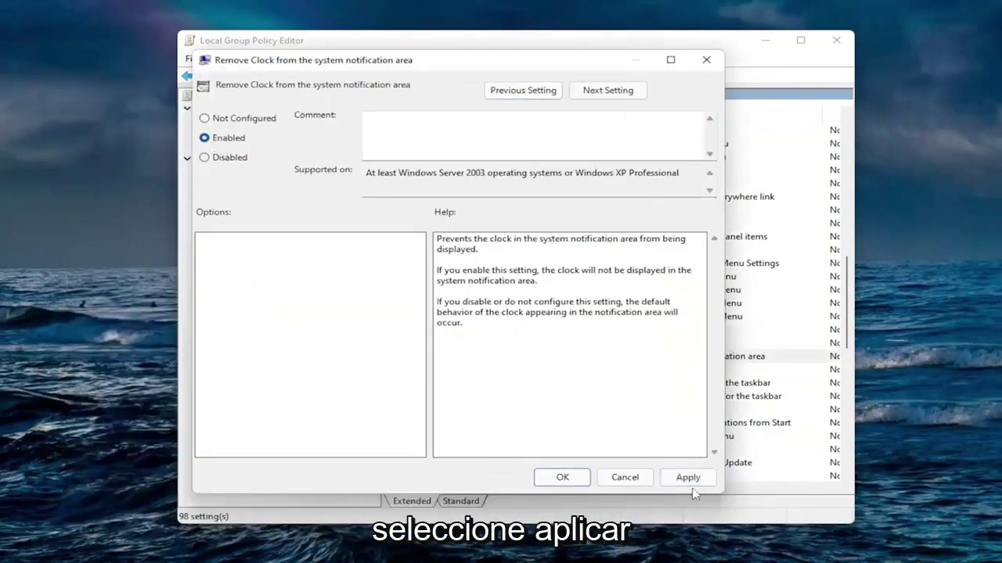
left_click(686, 475)
left_click(565, 475)
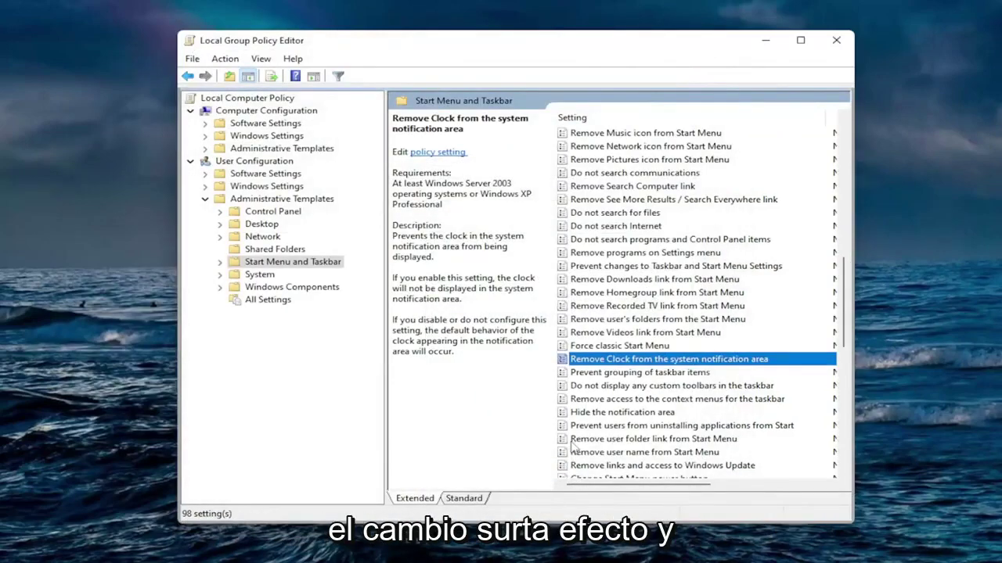
Reopen the policy to show Not Configured, then close the dialog and the Group Policy Editor.
double_click(603, 359)
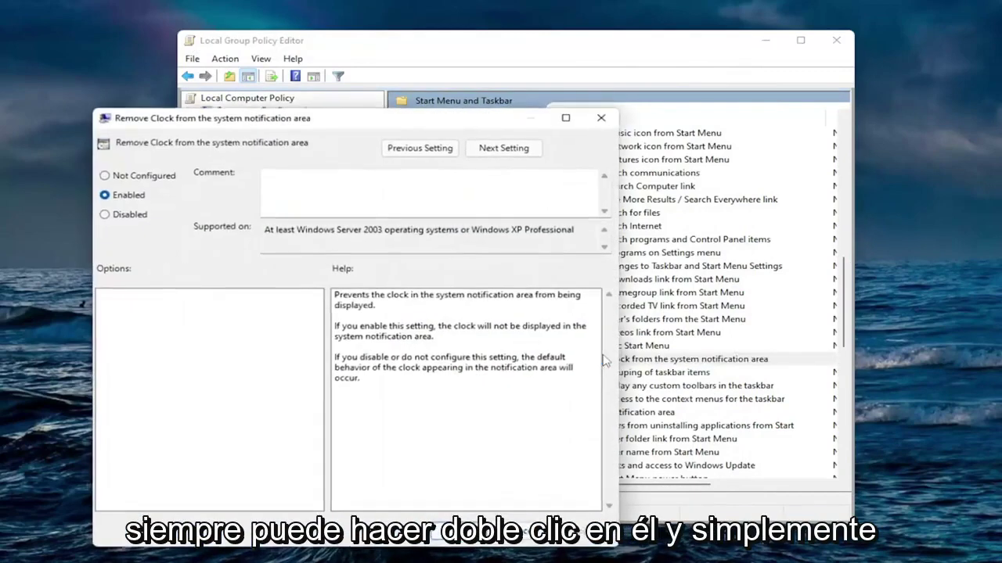
left_click(136, 177)
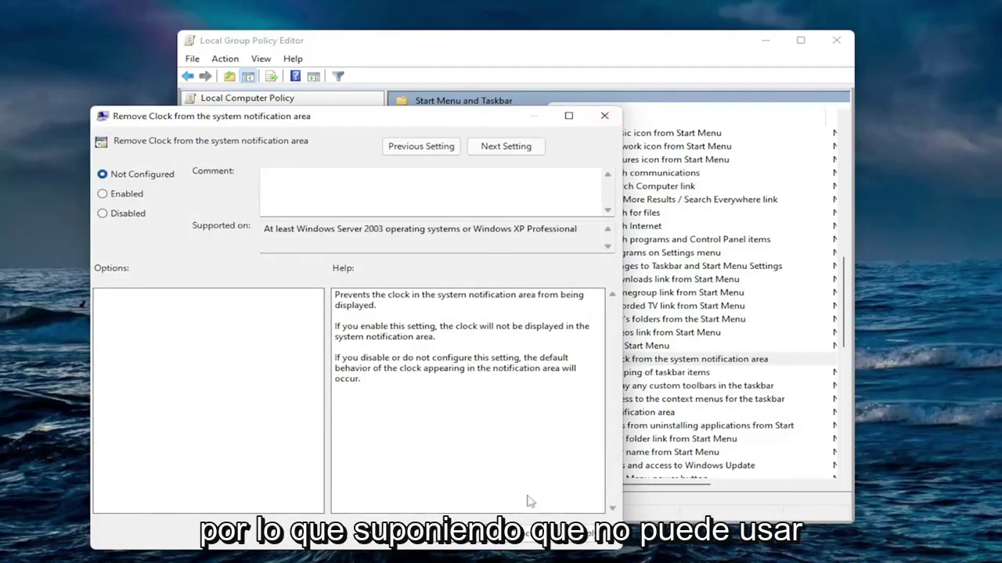
left_click(529, 534)
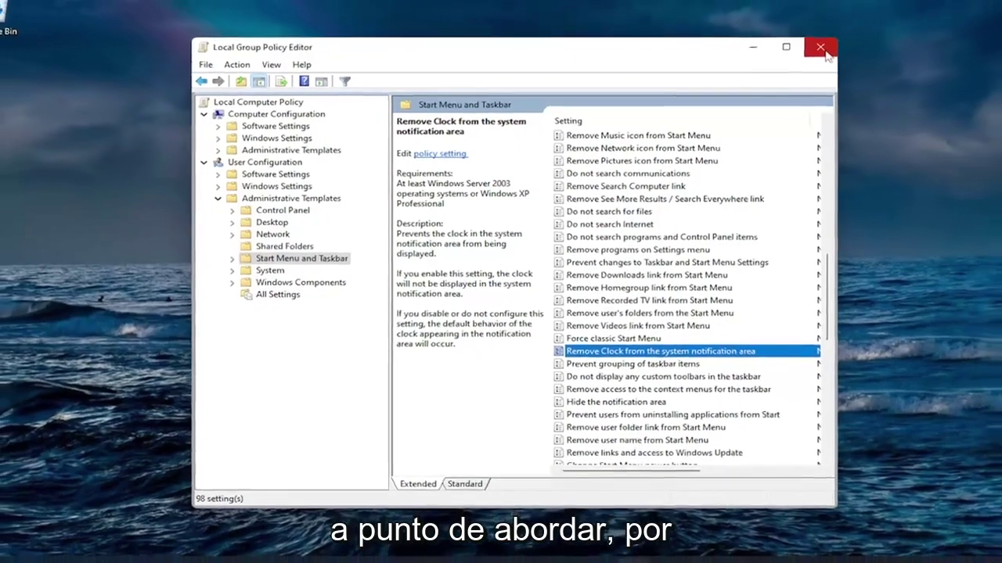
left_click(821, 50)
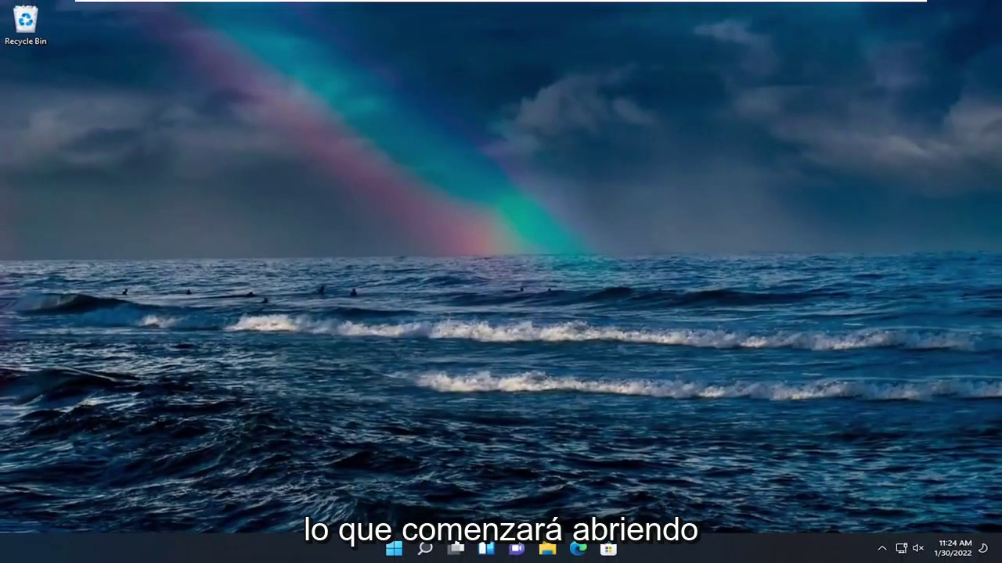
Run regedit as administrator from Windows Search and approve the UAC prompt.
left_click(425, 549)
type("re")
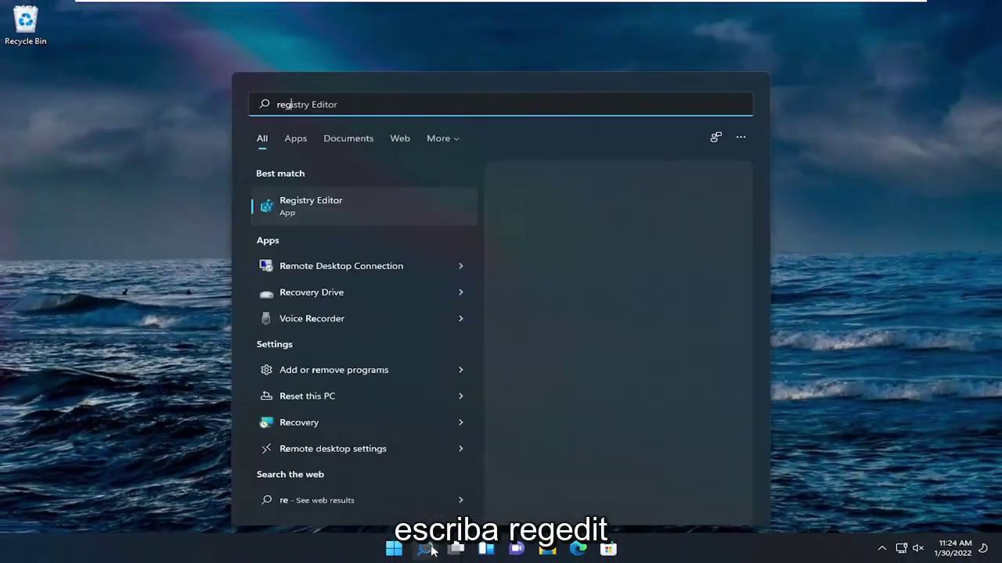
type("gedit")
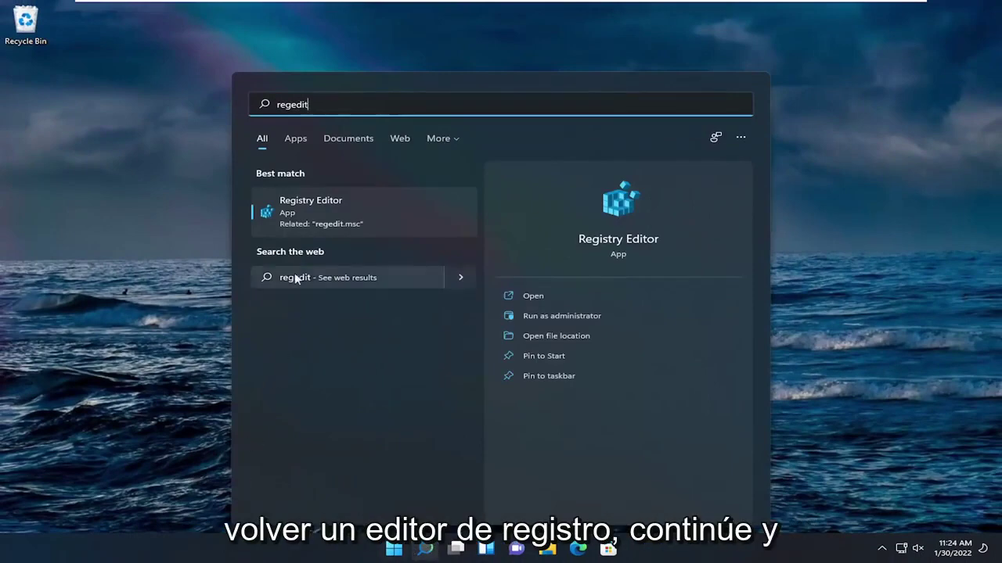
right_click(306, 206)
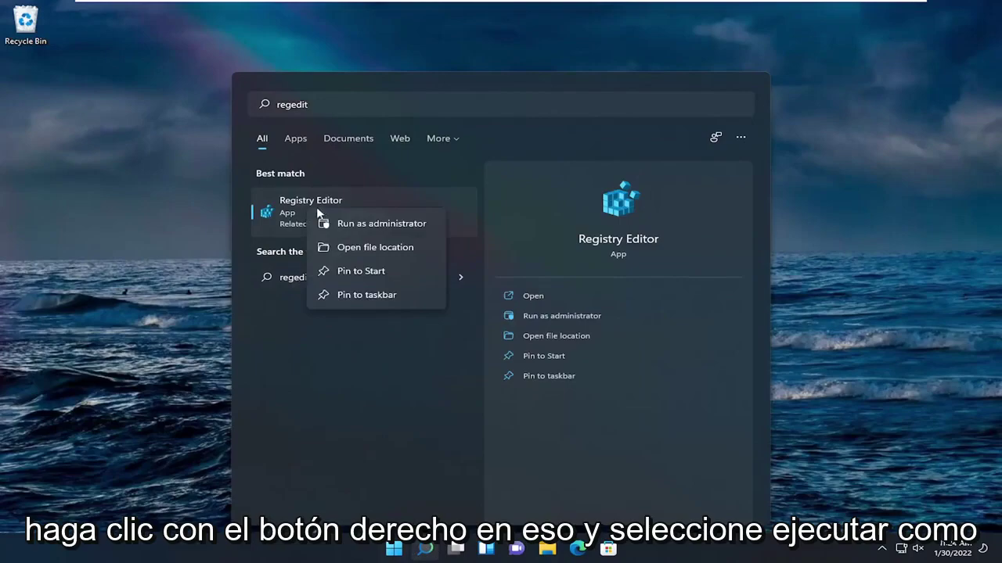
left_click(358, 224)
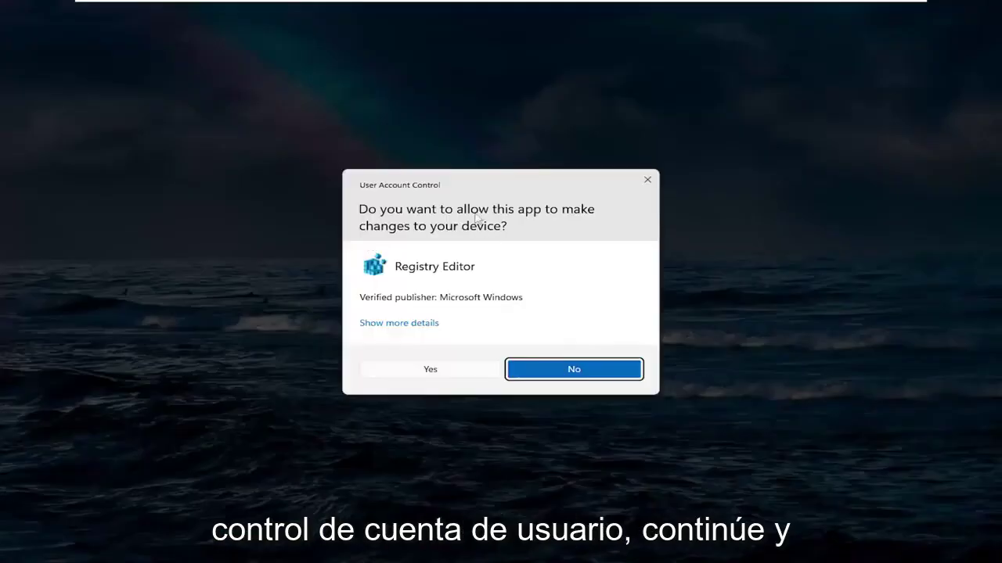
left_click(430, 371)
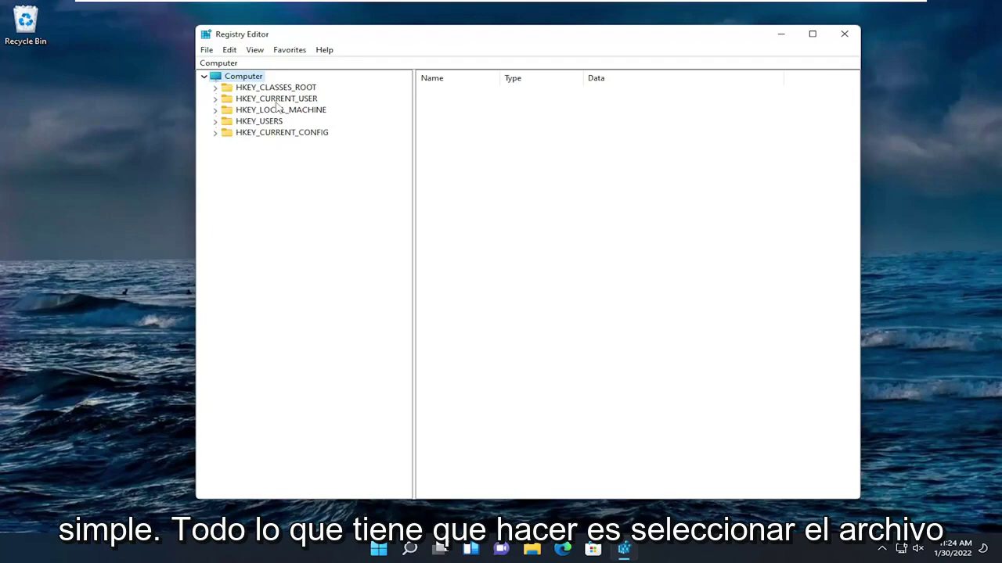
left_click(216, 50)
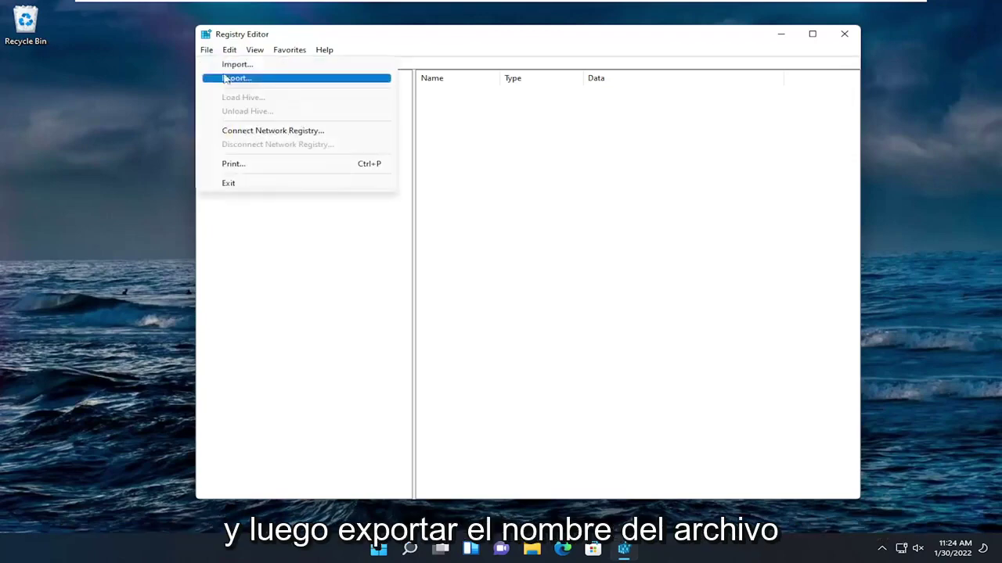
left_click(229, 78)
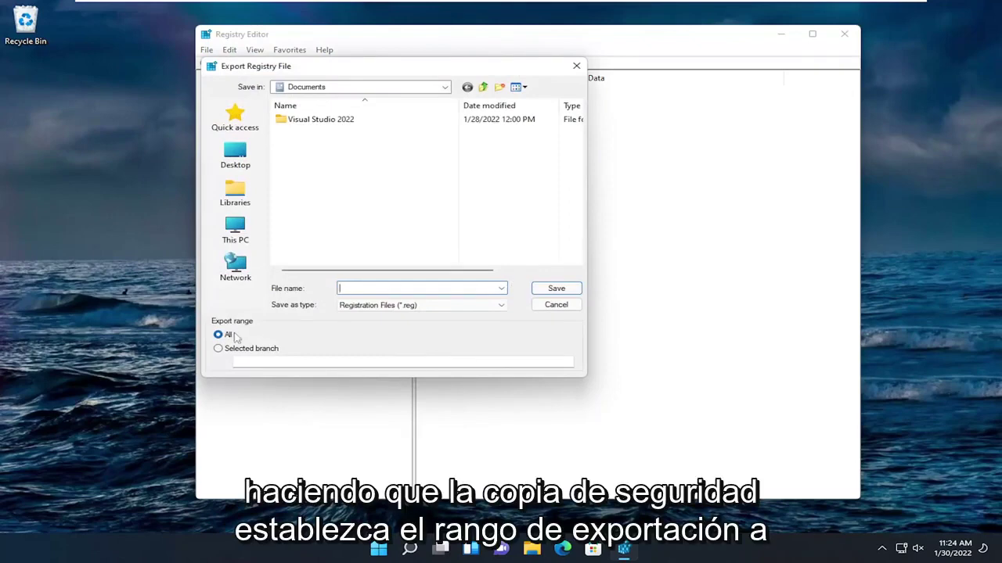
left_click(554, 307)
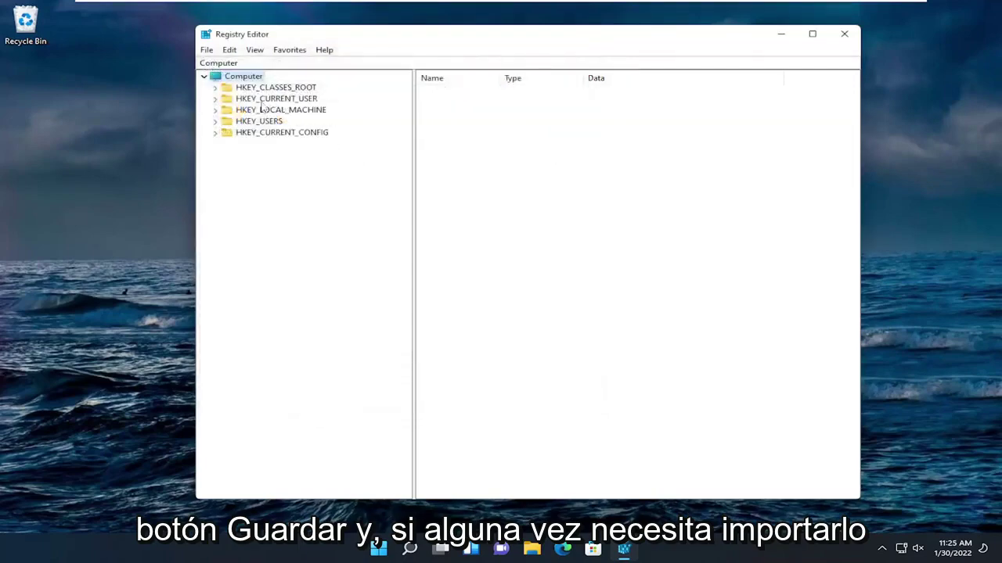
left_click(207, 50)
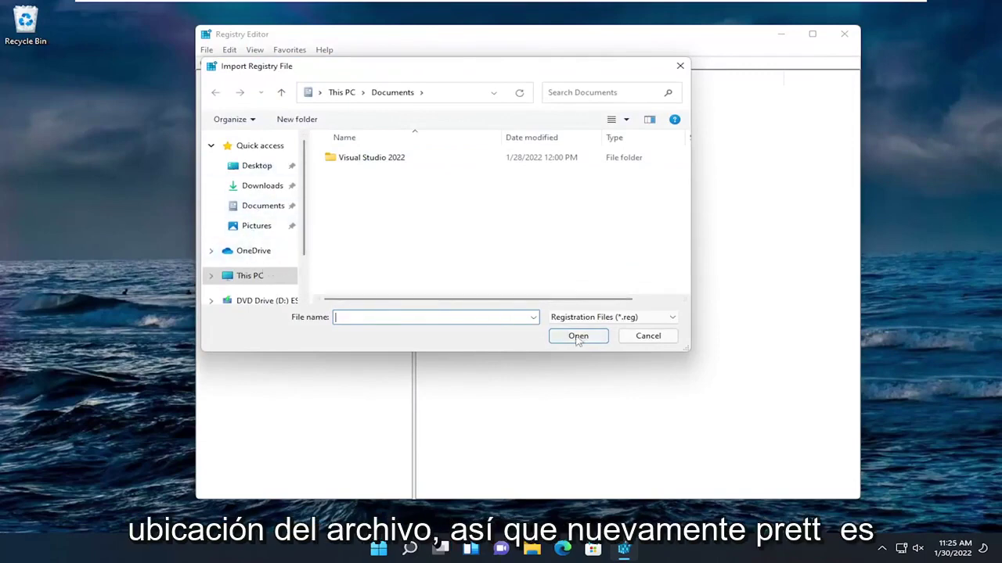
left_click(641, 339)
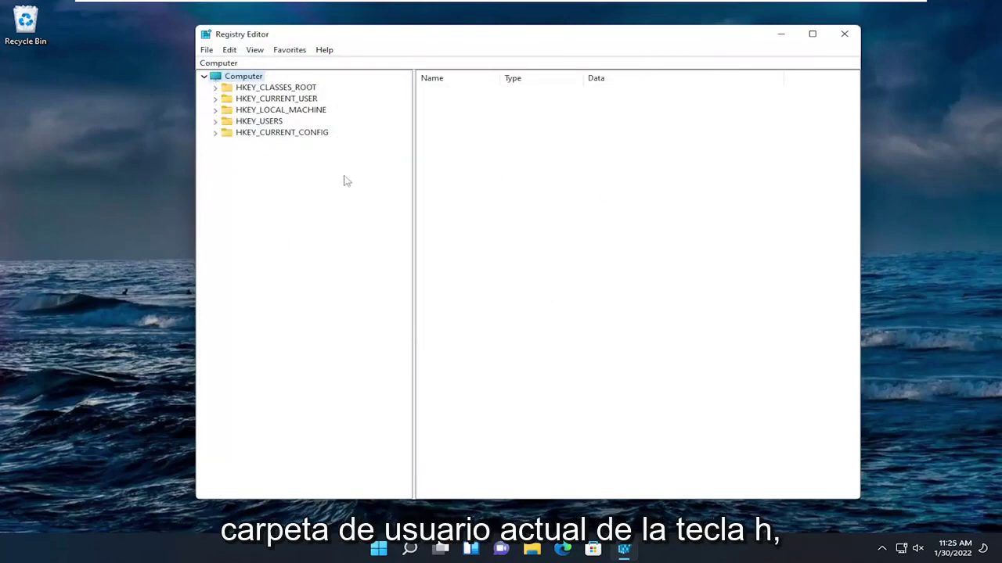
Expand HKEY_CURRENT_USER > Software > Microsoft in the registry tree.
double_click(299, 99)
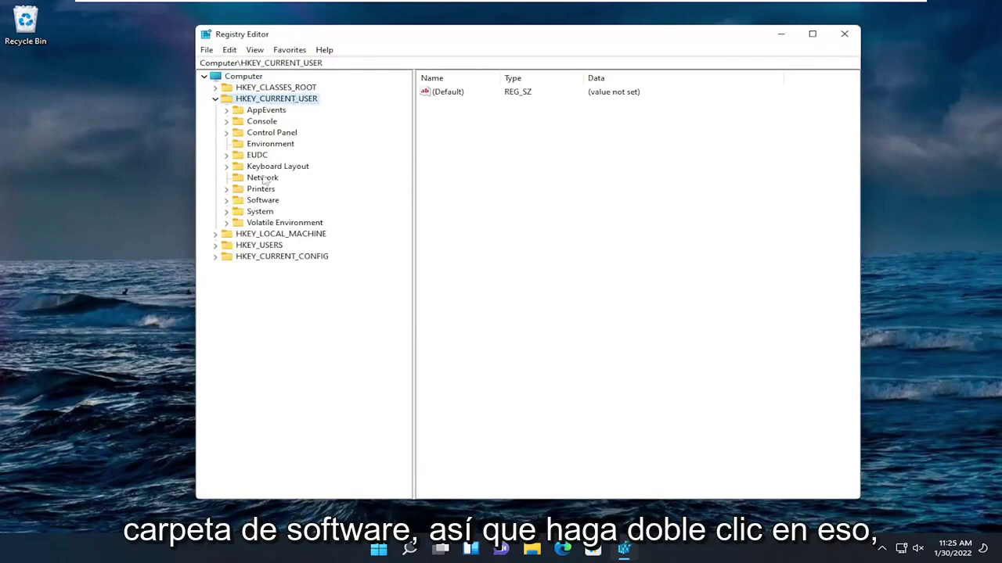
double_click(264, 201)
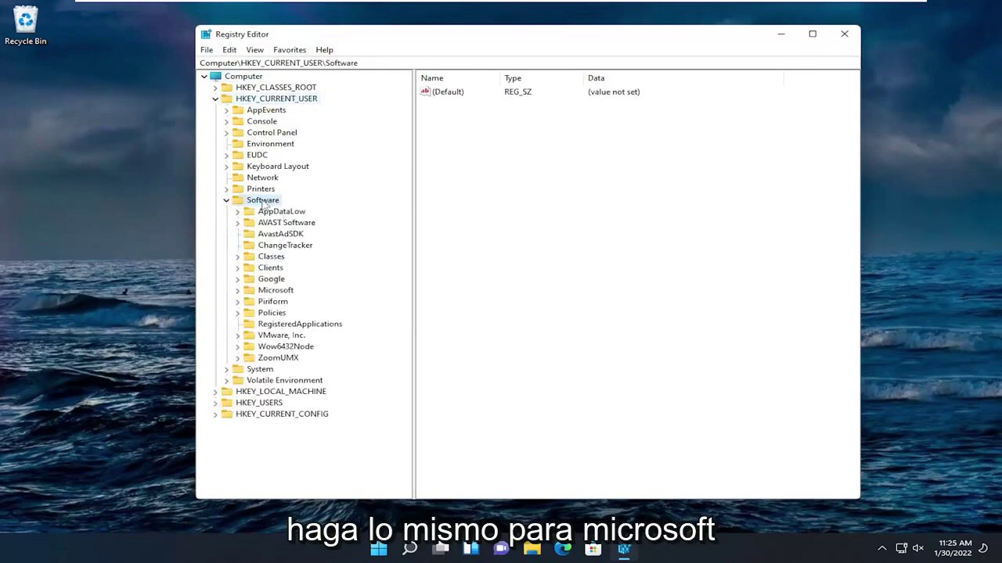
double_click(268, 291)
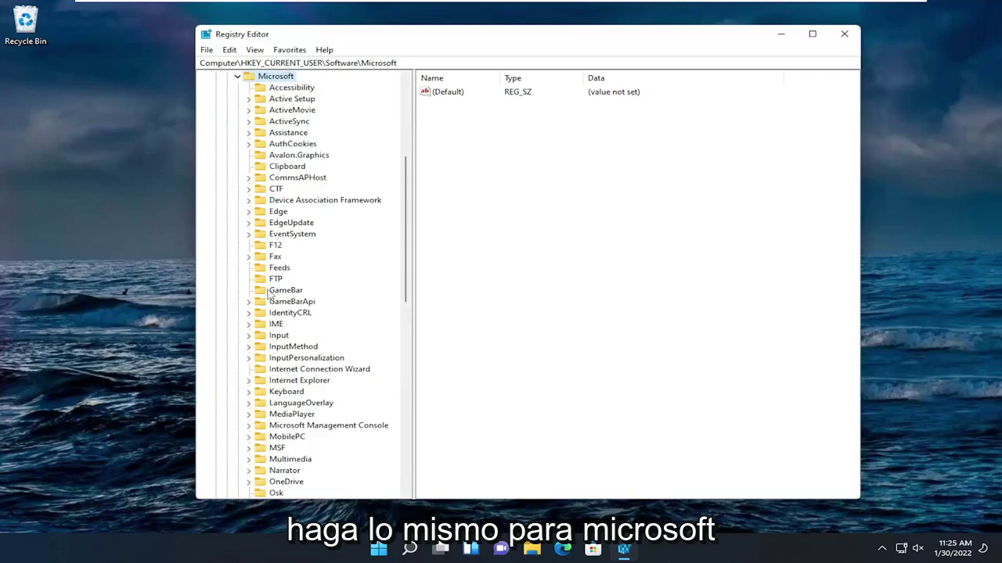
scroll(271, 291, "down", 9)
scroll(272, 290, "down", 5)
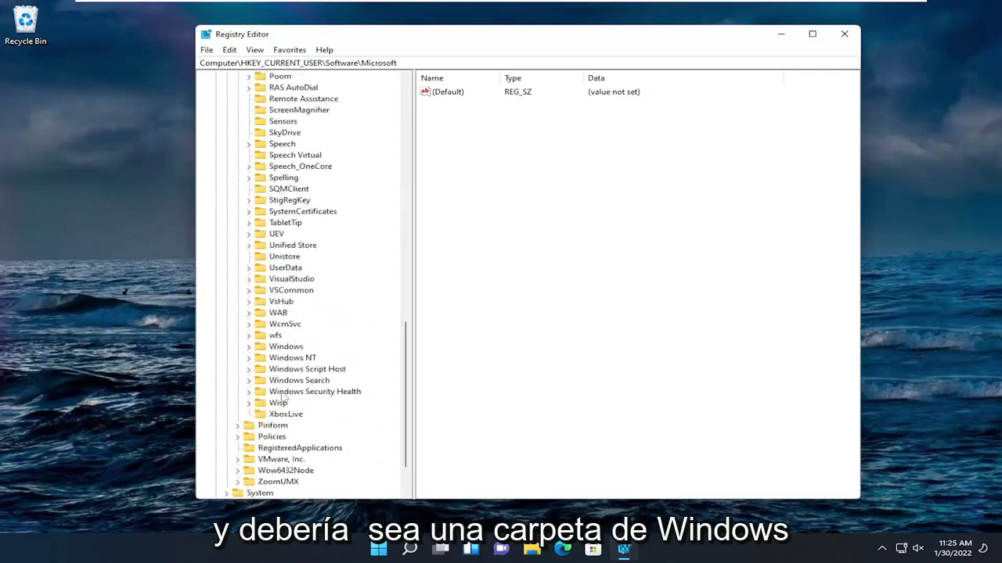
Expand Windows > CurrentVersion > Policies and select the Explorer key.
double_click(283, 349)
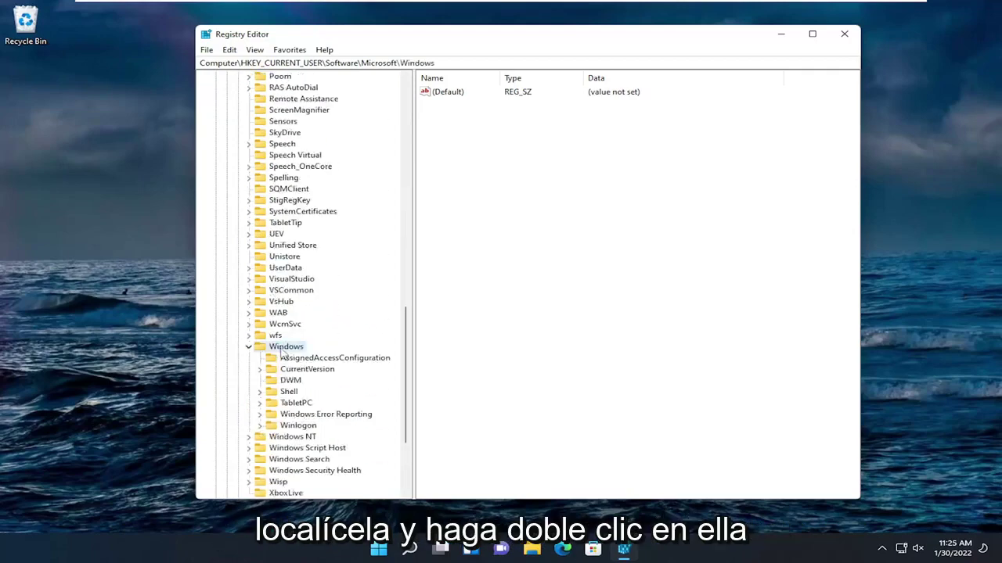
left_click(297, 371)
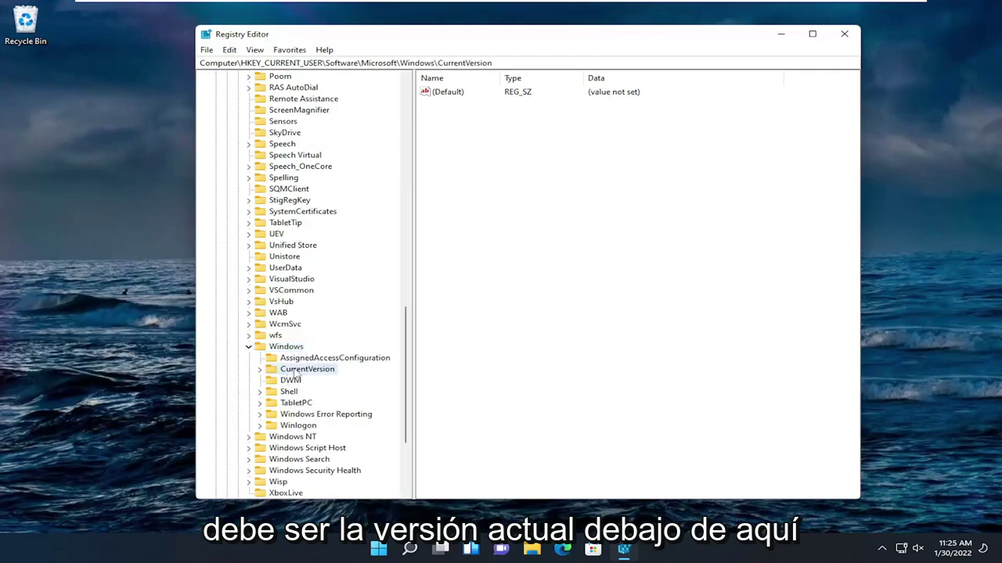
double_click(297, 371)
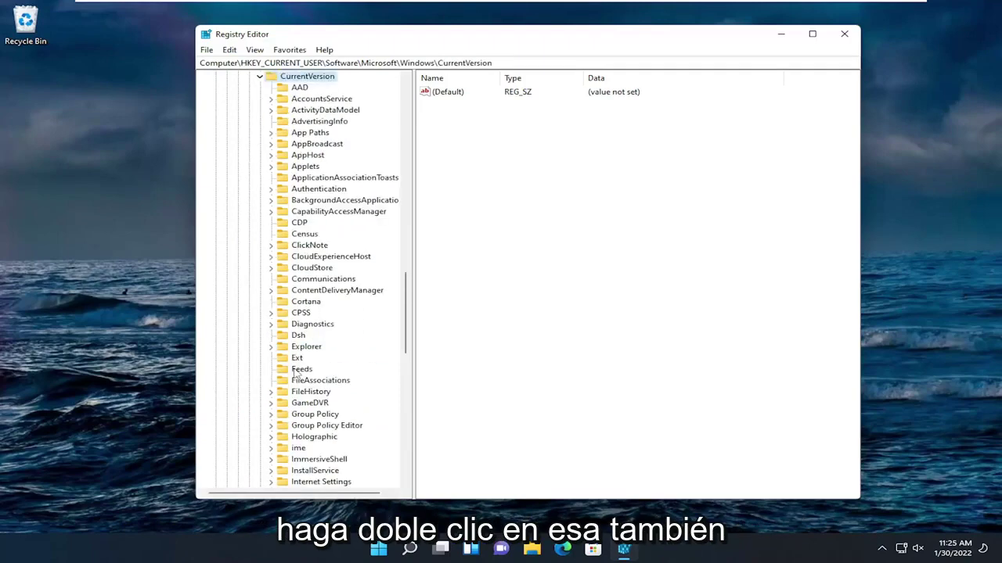
scroll(296, 374, "down", 5)
scroll(296, 374, "down", 2)
double_click(304, 314)
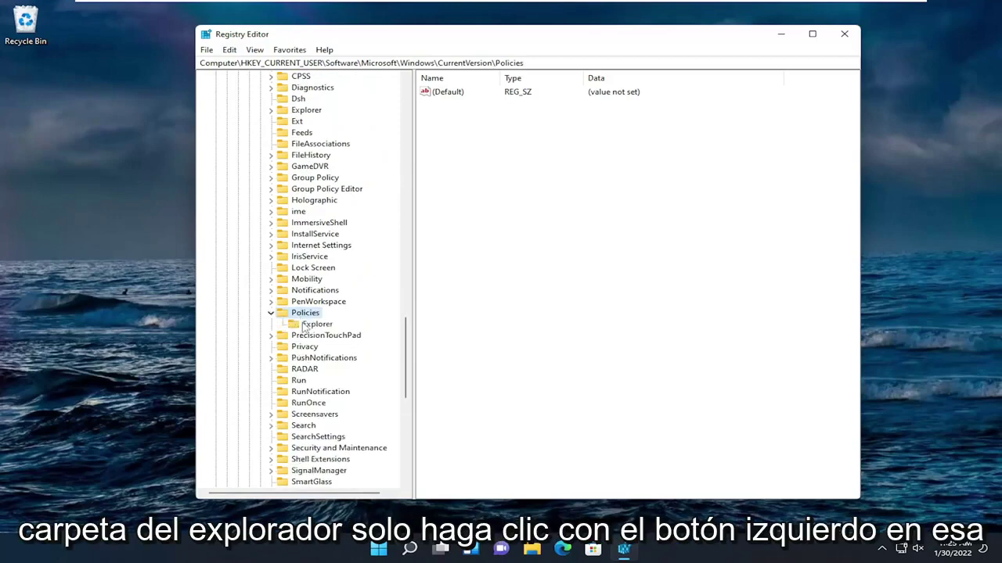
left_click(307, 326)
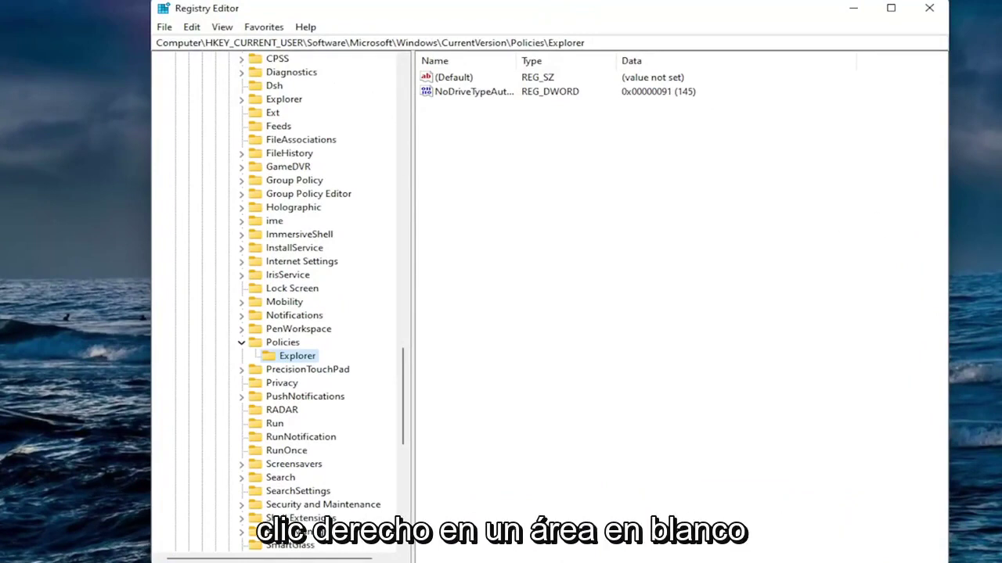
Create a DWORD (32-bit) value named HideClock in Policies\Explorer with data 1.
right_click(577, 172)
mouse_move(618, 178)
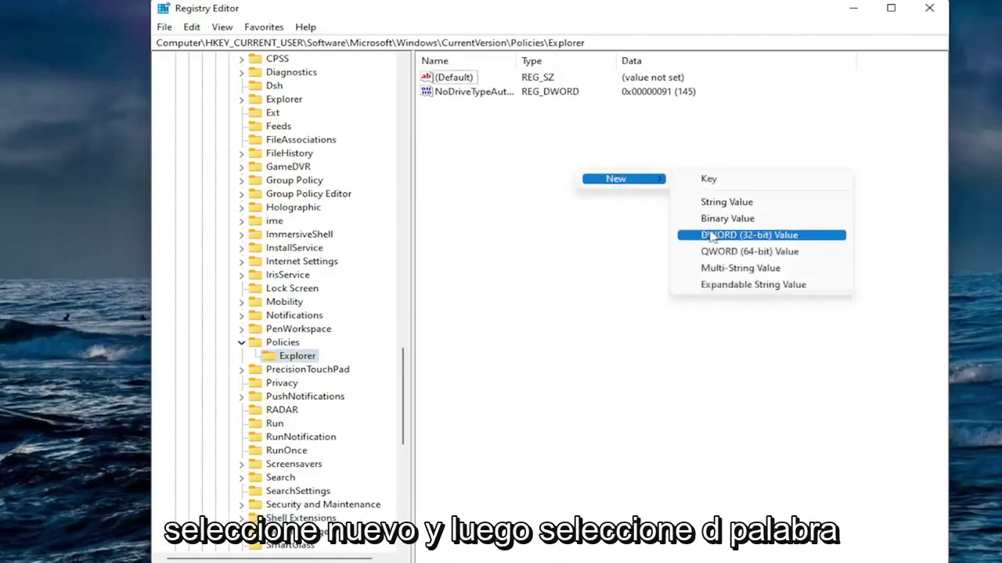
left_click(712, 238)
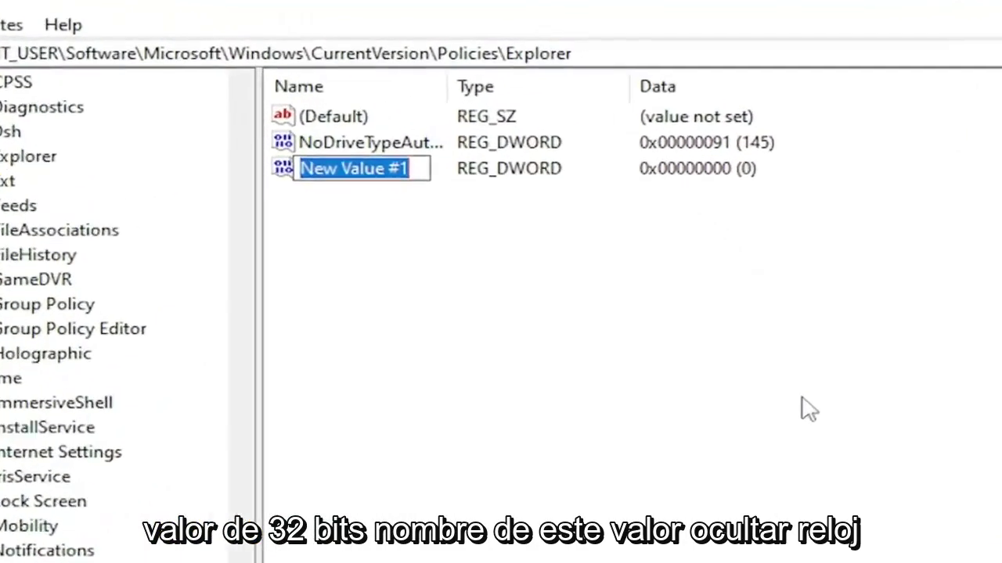
type("HideClock")
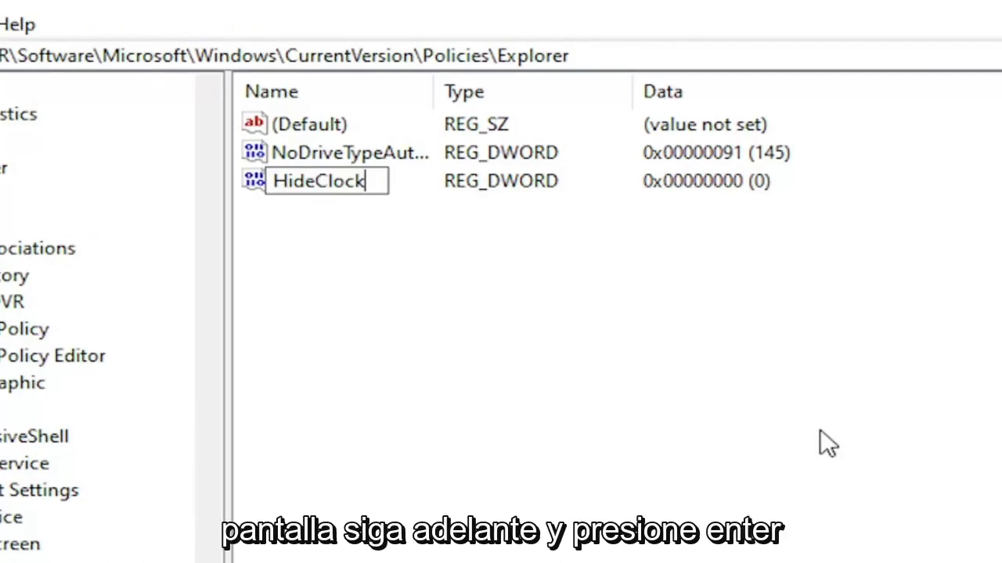
key("Return")
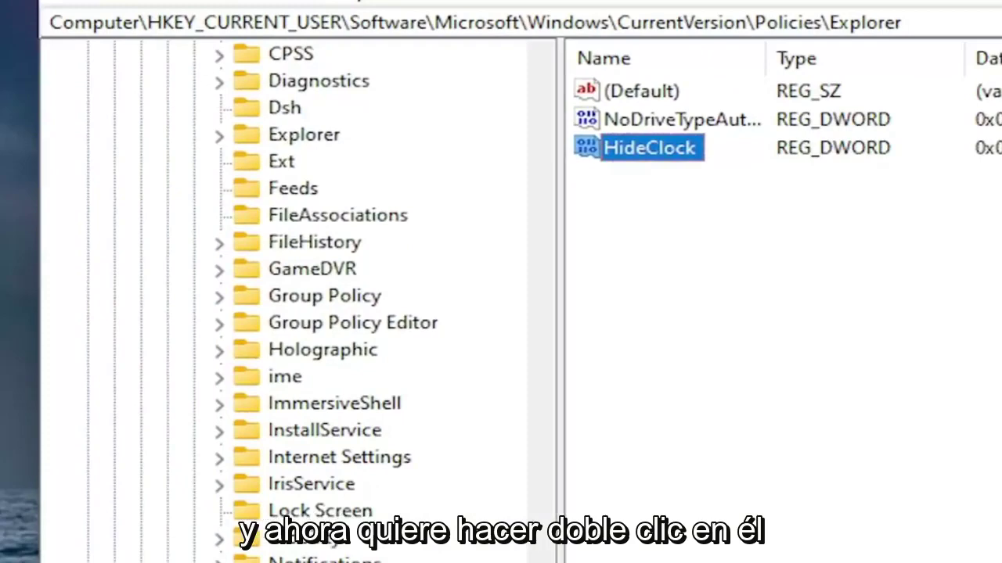
key("Return")
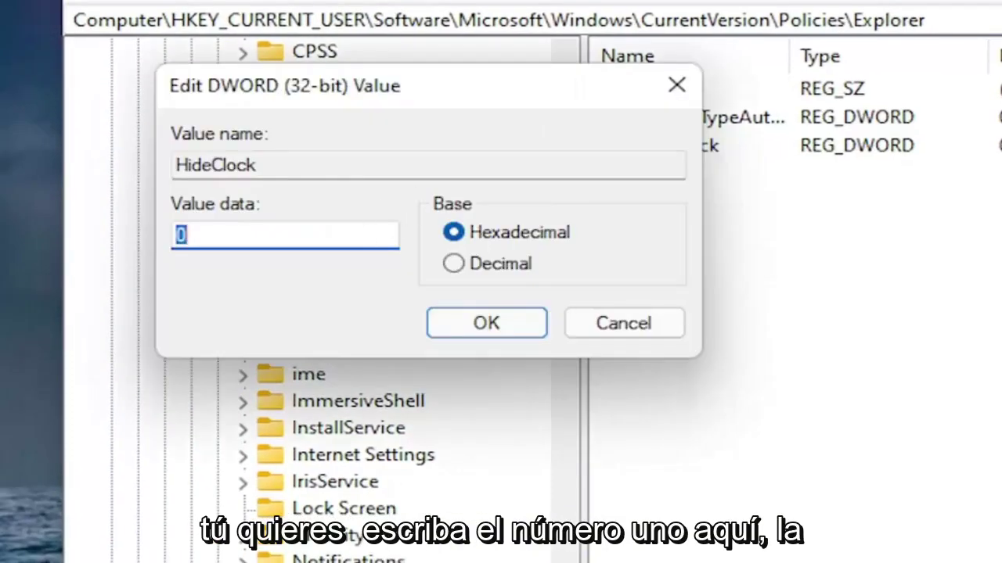
type("1")
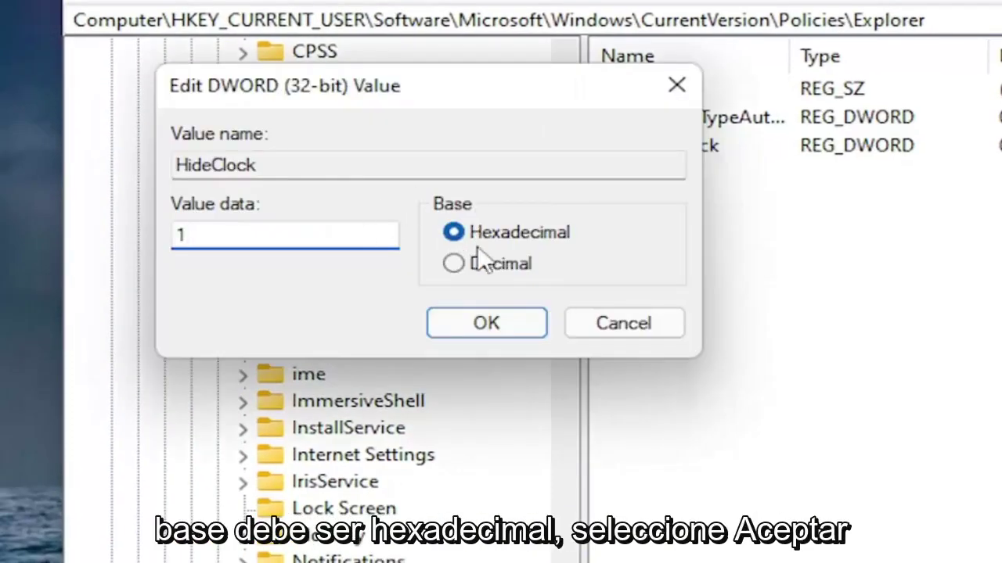
left_click(483, 322)
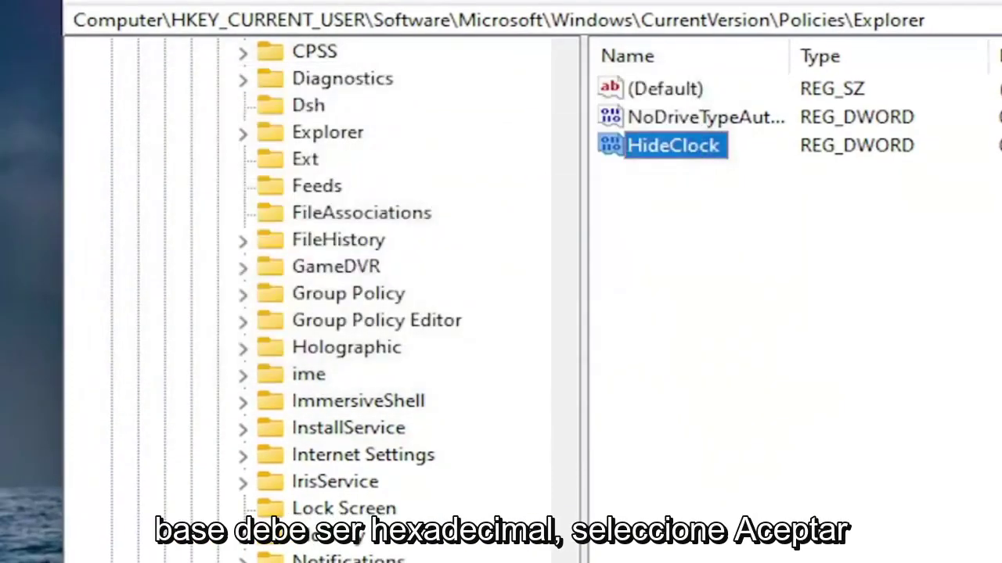
Collapse the CurrentVersion and Windows keys and close Registry Editor.
scroll(522, 261, "down", 10)
scroll(414, 403, "down", 10)
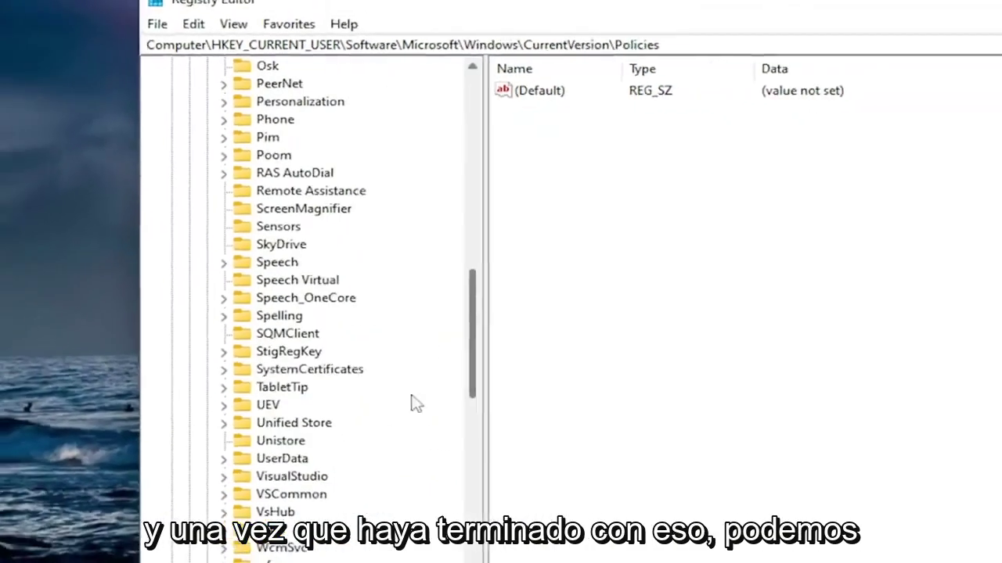
left_click(252, 511)
left_click(249, 408)
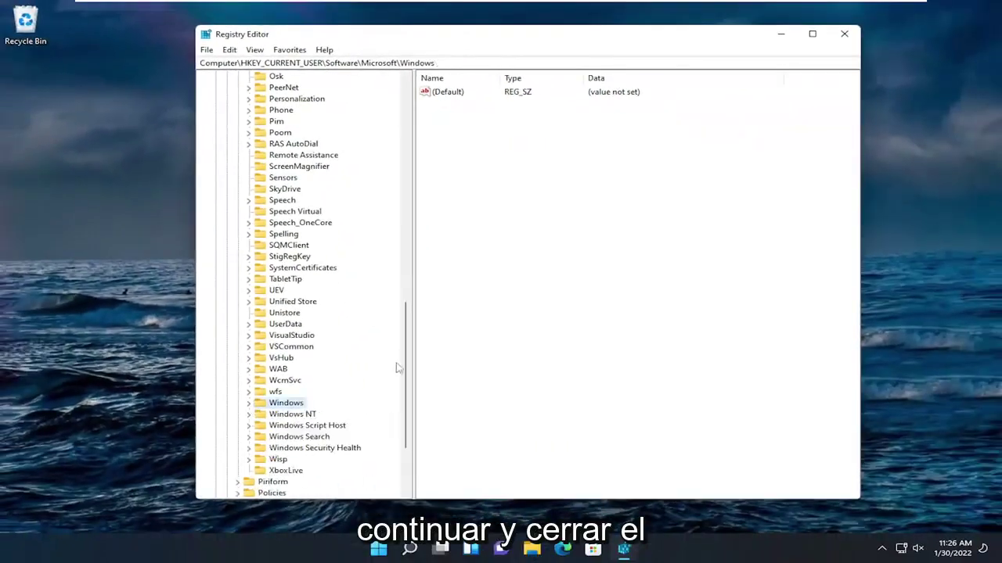
left_click_drag(404, 366, 406, 86)
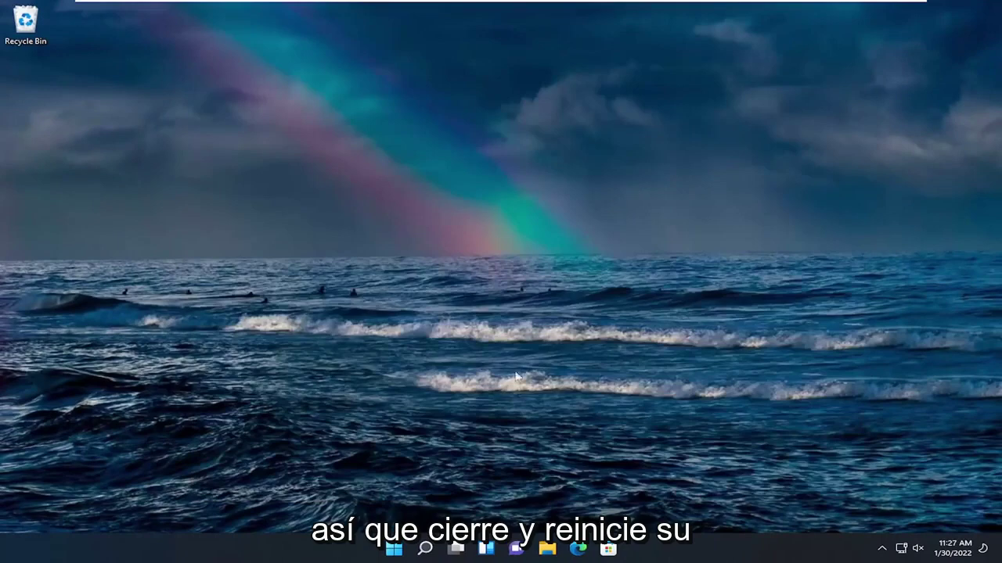